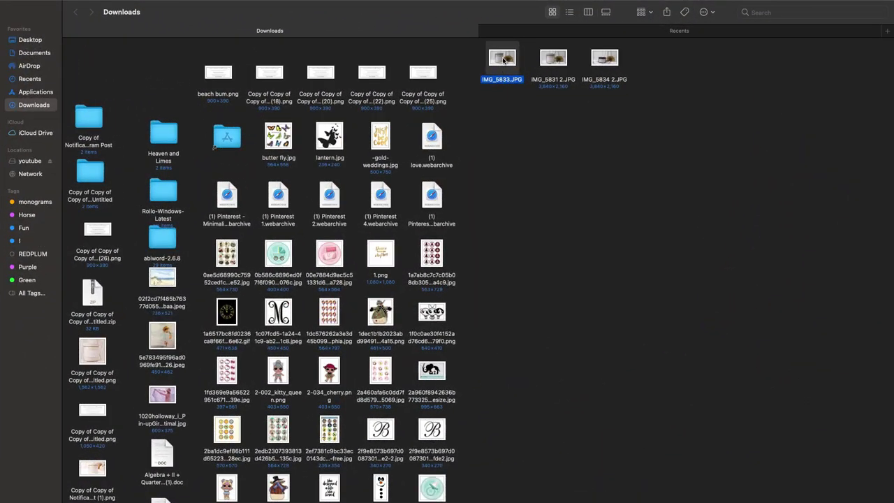
Open the tin photo IMG_5834 2.JPG and the jar photo IMG_5833.JPG in Preview
{"action": "right_click", "coordinate": [602, 60]}
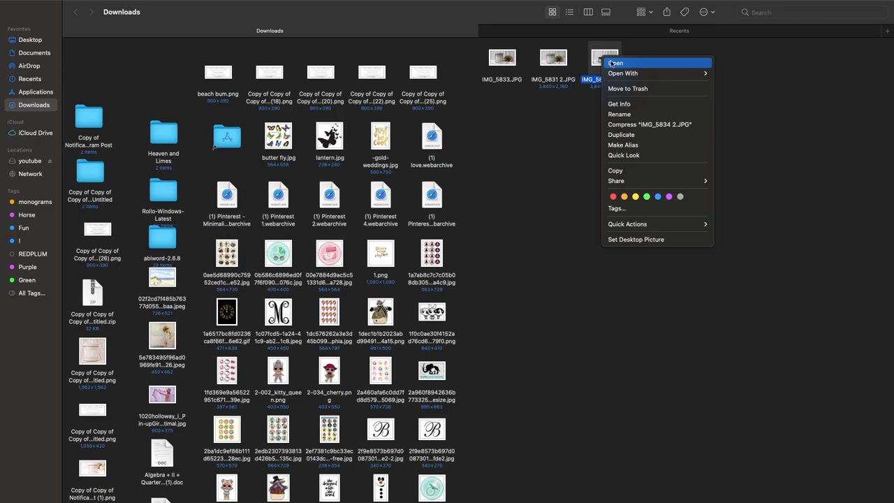
{"action": "left_click", "coordinate": [615, 63]}
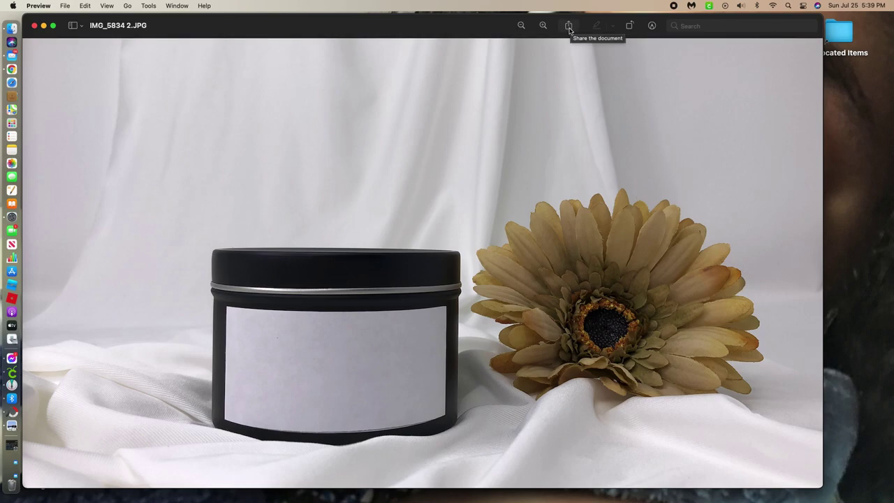
{"action": "key", "text": "super+Tab"}
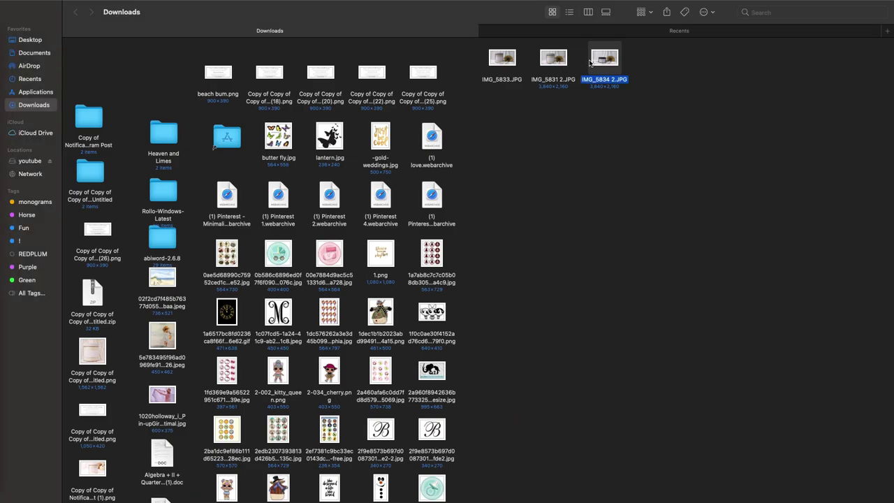
{"action": "left_click", "coordinate": [507, 61]}
{"action": "right_click", "coordinate": [506, 62]}
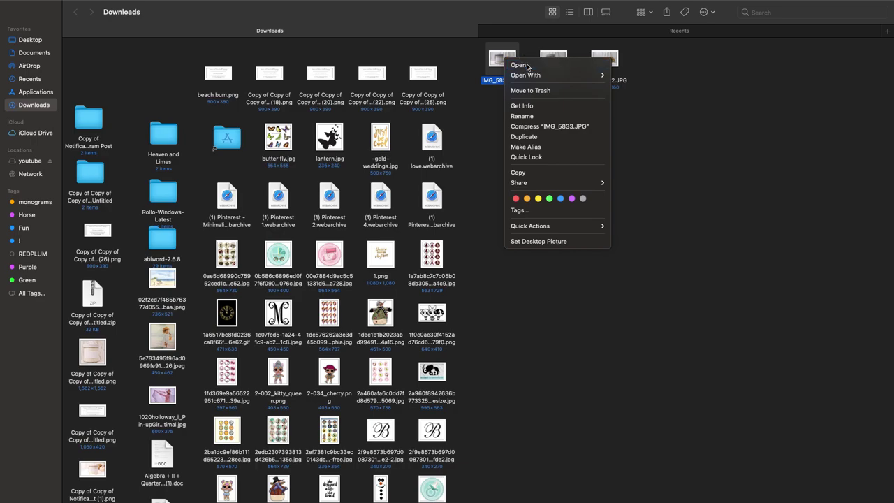
{"action": "left_click", "coordinate": [520, 65]}
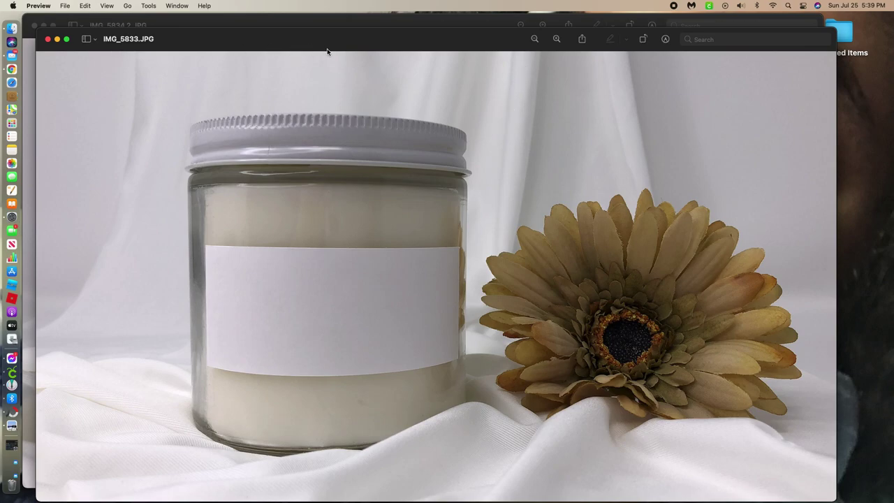
Look over the jar photo, then close both Preview windows
{"action": "left_click_drag", "start_coordinate": [504, 45], "coordinate": [507, 31]}
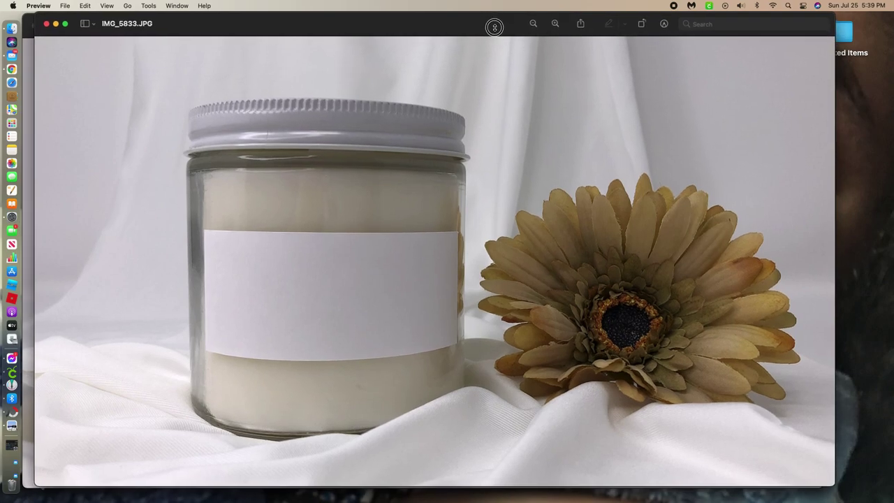
{"action": "left_click", "coordinate": [584, 26]}
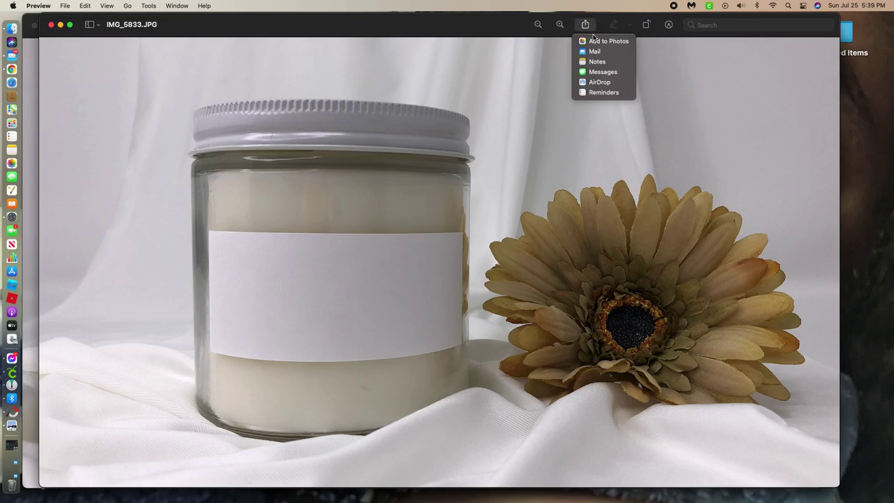
{"action": "left_click", "coordinate": [597, 37]}
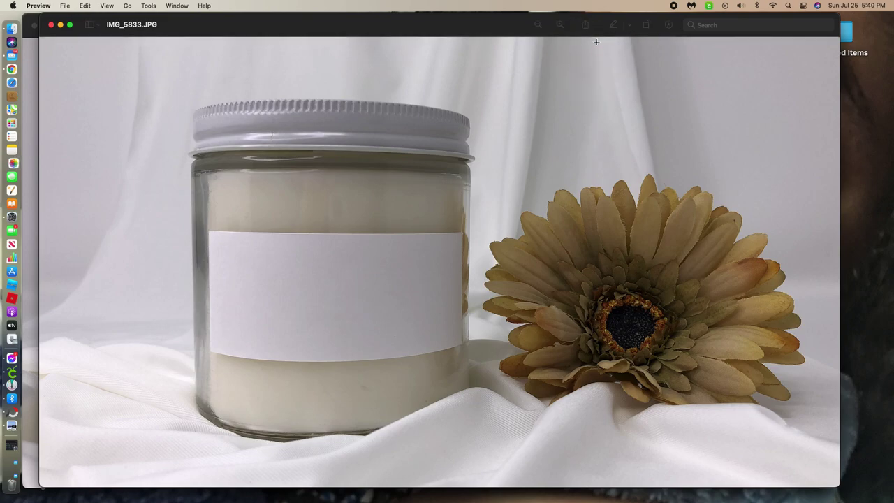
{"action": "left_click", "coordinate": [51, 25]}
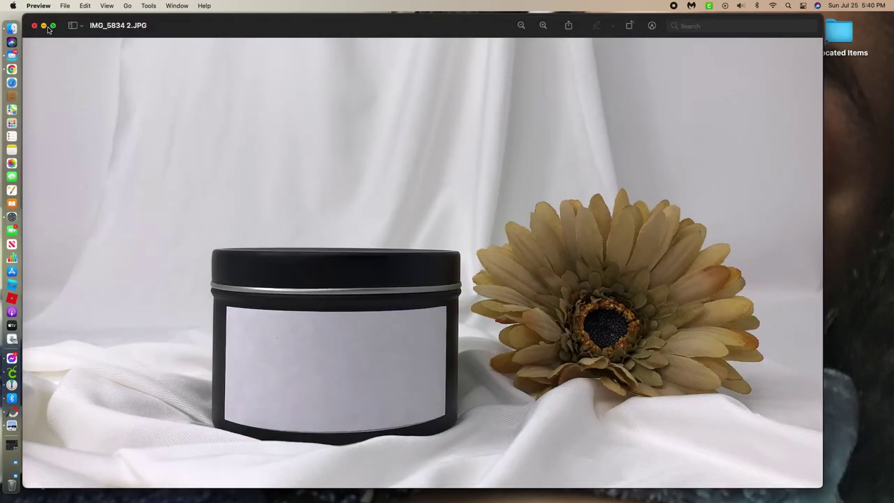
{"action": "left_click", "coordinate": [30, 25]}
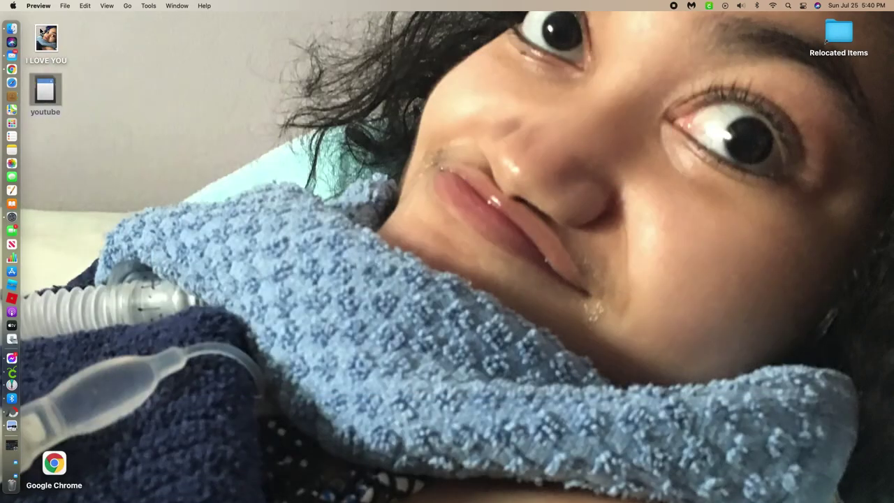
Close the YouTube tab in Chrome and go to Canva via the recent canva search
{"action": "left_click", "coordinate": [12, 72]}
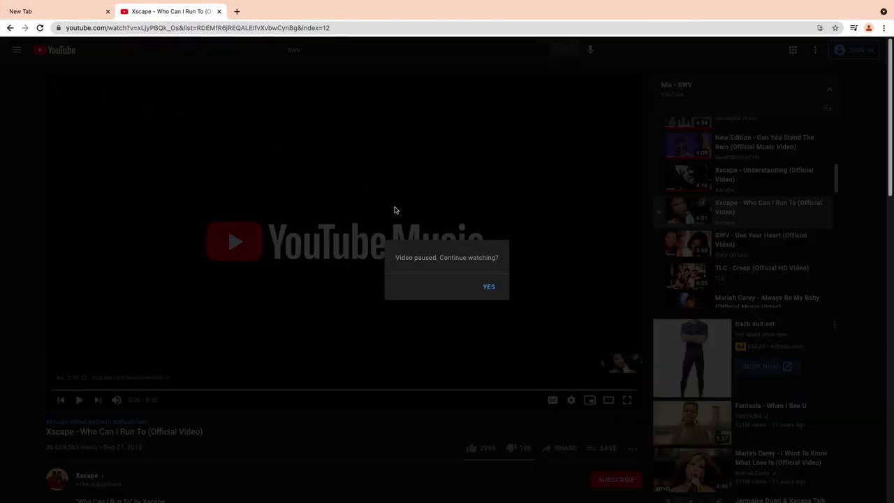
{"action": "left_click", "coordinate": [219, 12]}
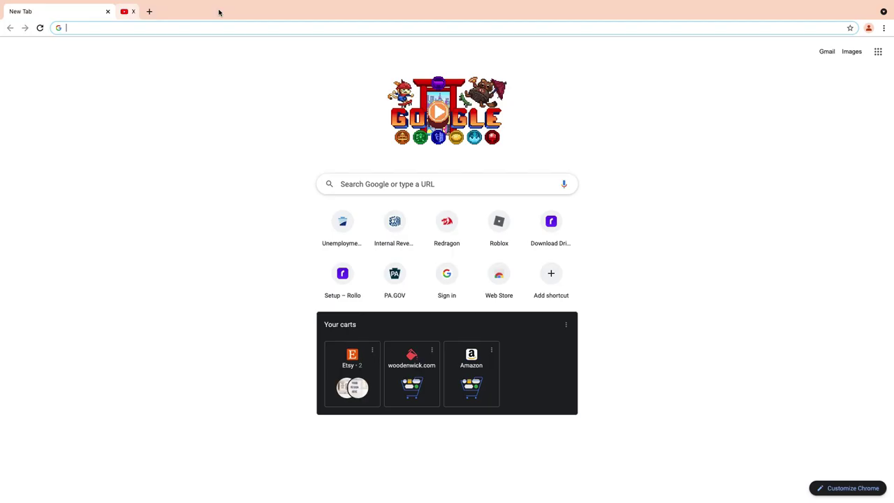
{"action": "left_click", "coordinate": [377, 185]}
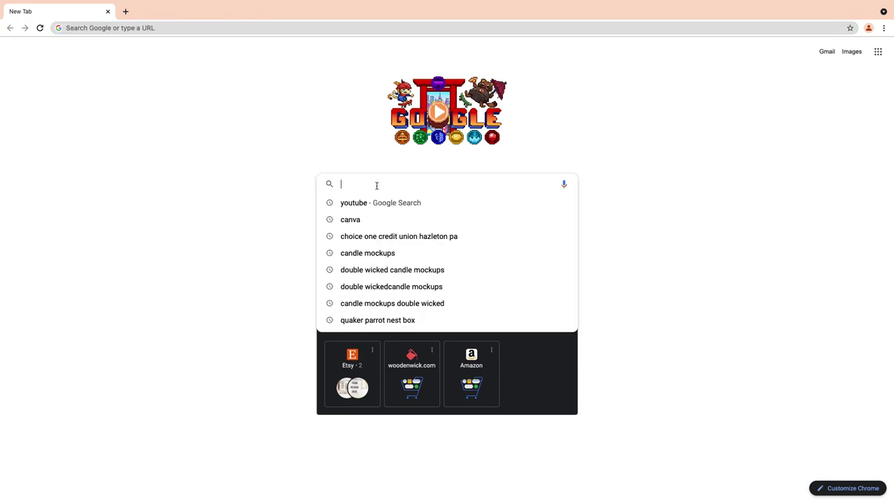
{"action": "left_click", "coordinate": [362, 220]}
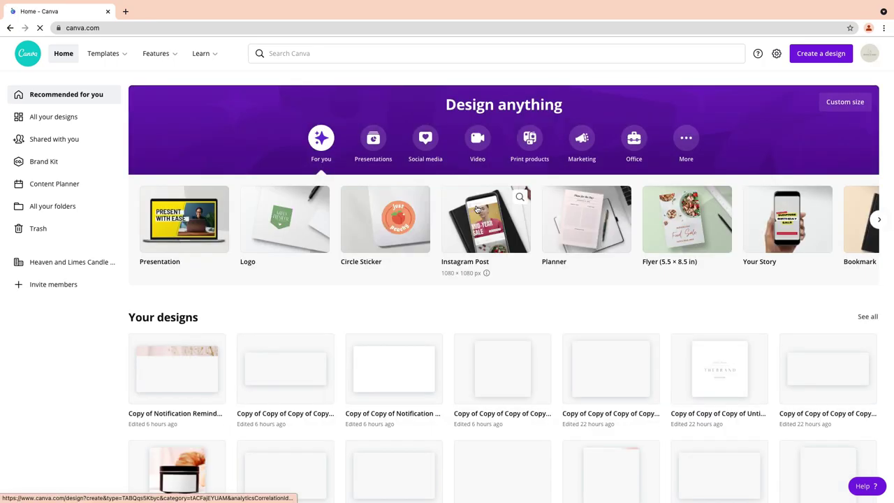
{"action": "scroll", "coordinate": [477, 210], "scroll_direction": "down", "scroll_amount": 1}
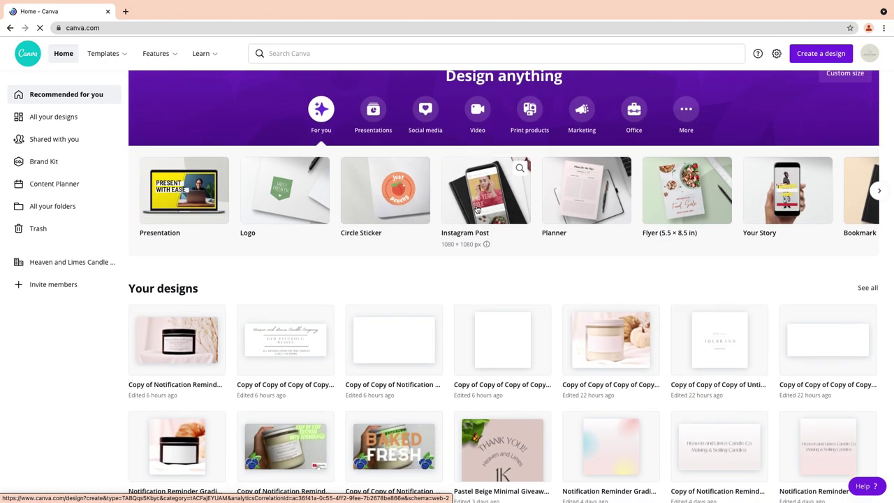
{"action": "scroll", "coordinate": [477, 208], "scroll_direction": "down", "scroll_amount": 1}
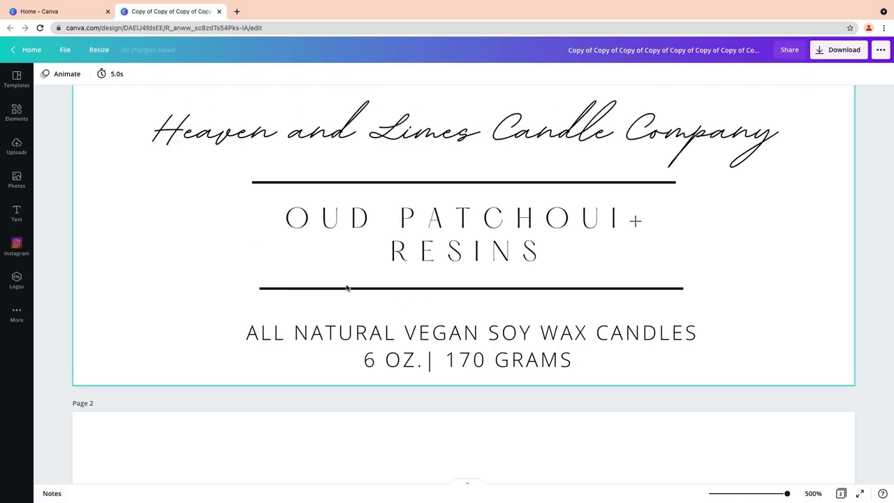
Replace the OUD PATCHOULI + RESINS scent name with STRAWBERRY GUAVA
{"action": "scroll", "coordinate": [188, 216], "scroll_direction": "up", "scroll_amount": 1}
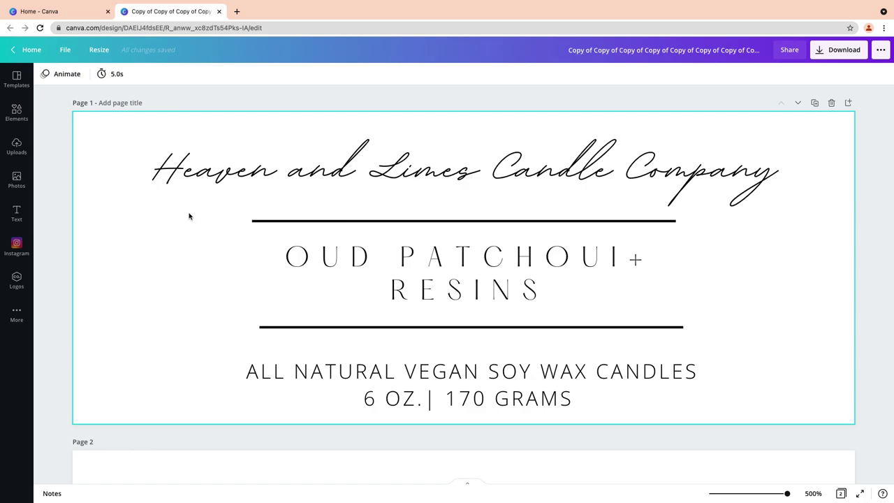
{"action": "scroll", "coordinate": [188, 217], "scroll_direction": "down", "scroll_amount": 1}
{"action": "scroll", "coordinate": [188, 217], "scroll_direction": "up", "scroll_amount": 1}
{"action": "left_click", "coordinate": [537, 290]}
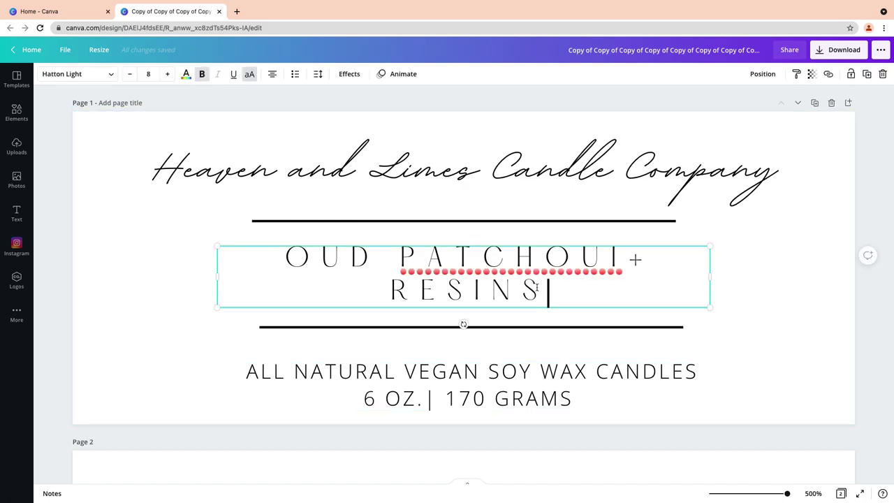
{"action": "key", "text": "BackSpace"}
{"action": "key", "text": "BackSpace"}
{"action": "key", "text": "BackSpace"}
{"action": "key", "text": "BackSpace"}
{"action": "key", "text": "BackSpace"}
{"action": "key", "text": "BackSpace"}
{"action": "key", "text": "BackSpace"}
{"action": "key", "text": "BackSpace"}
{"action": "key", "text": "BackSpace"}
{"action": "key", "text": "BackSpace"}
{"action": "key", "text": "BackSpace"}
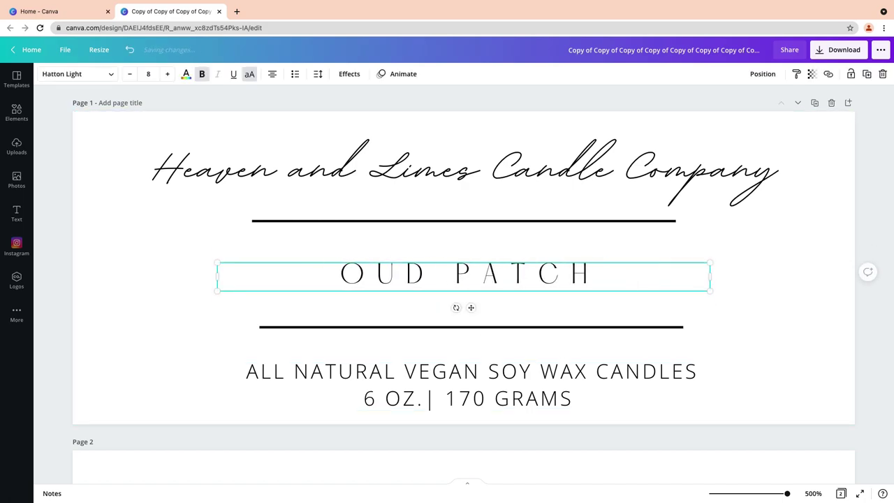
{"action": "key", "text": "BackSpace"}
{"action": "key", "text": "BackSpace"}
{"action": "key", "text": "BackSpace"}
{"action": "key", "text": "BackSpace"}
{"action": "key", "text": "BackSpace"}
{"action": "key", "text": "BackSpace"}
{"action": "key", "text": "BackSpace"}
{"action": "key", "text": "BackSpace"}
{"action": "key", "text": "BackSpace"}
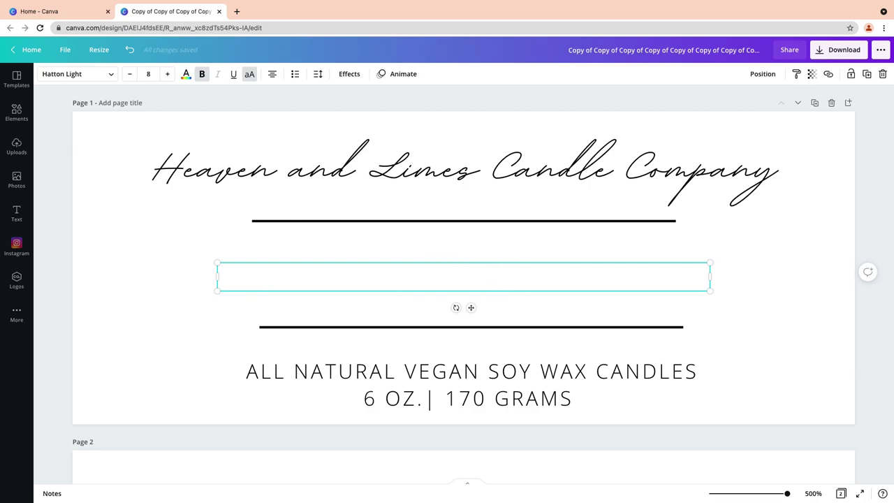
{"action": "type", "text": "STRA"}
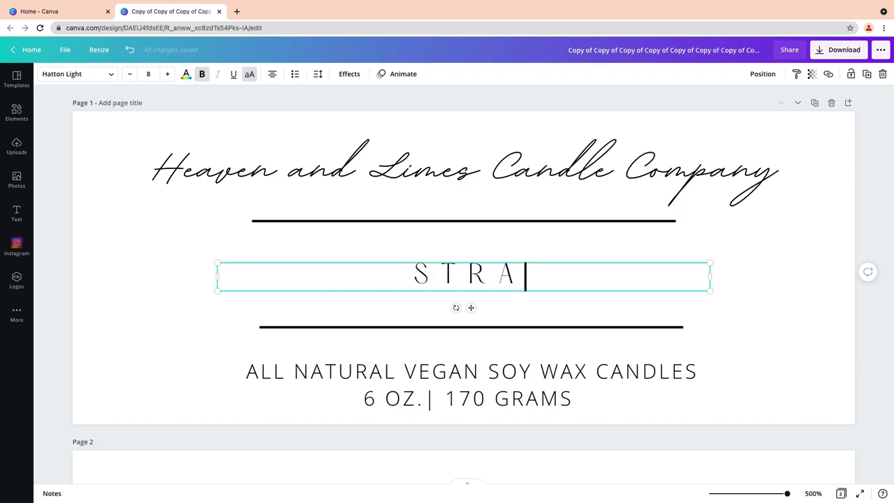
{"action": "type", "text": "WBERRY "}
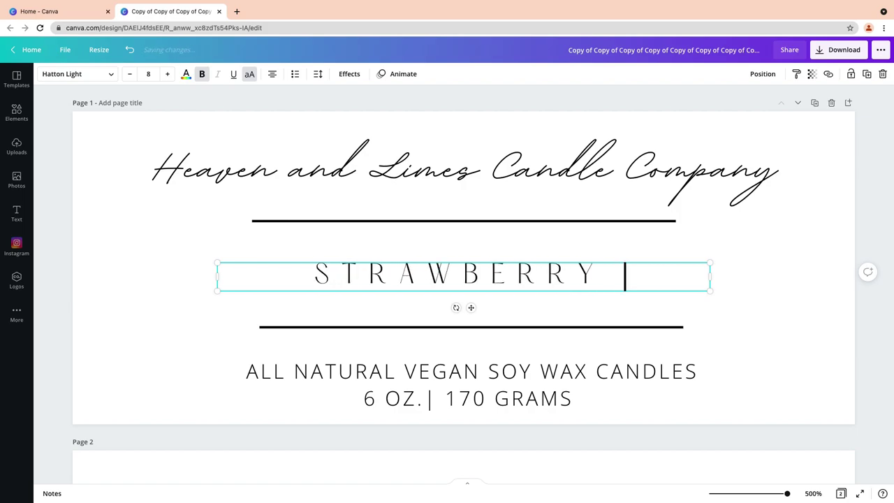
{"action": "type", "text": "GU"}
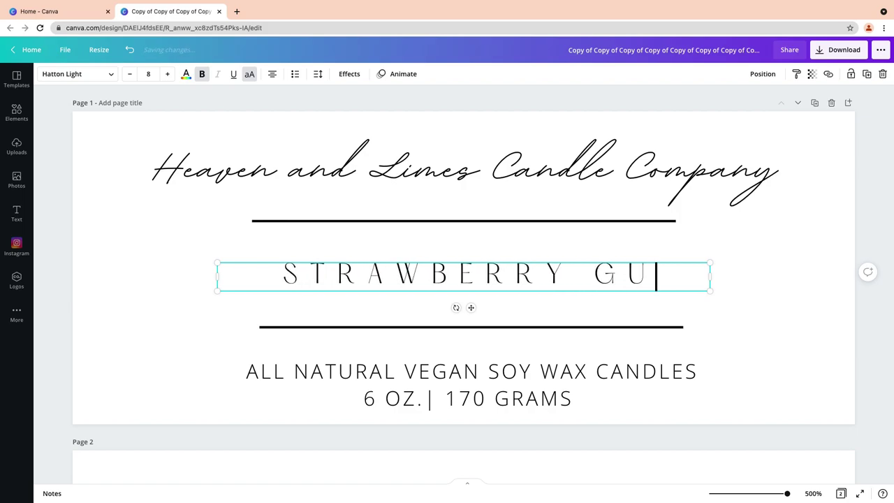
{"action": "type", "text": "AVA"}
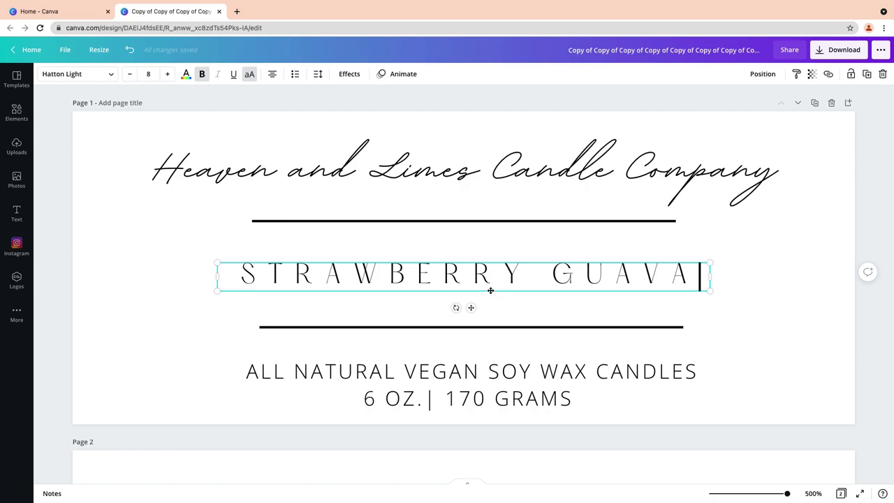
Wrap STRAWBERRY GUAVA onto two lines at size 9.3, centred between the rules
{"action": "left_click", "coordinate": [168, 74]}
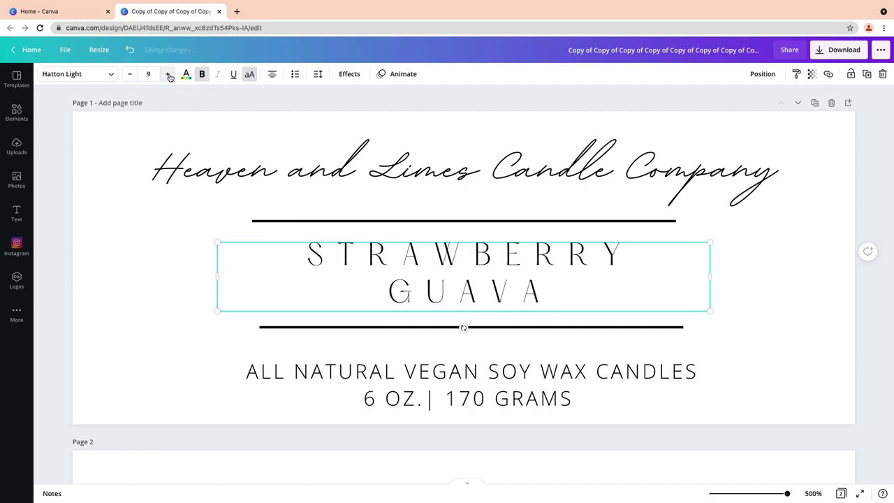
{"action": "left_click", "coordinate": [168, 74]}
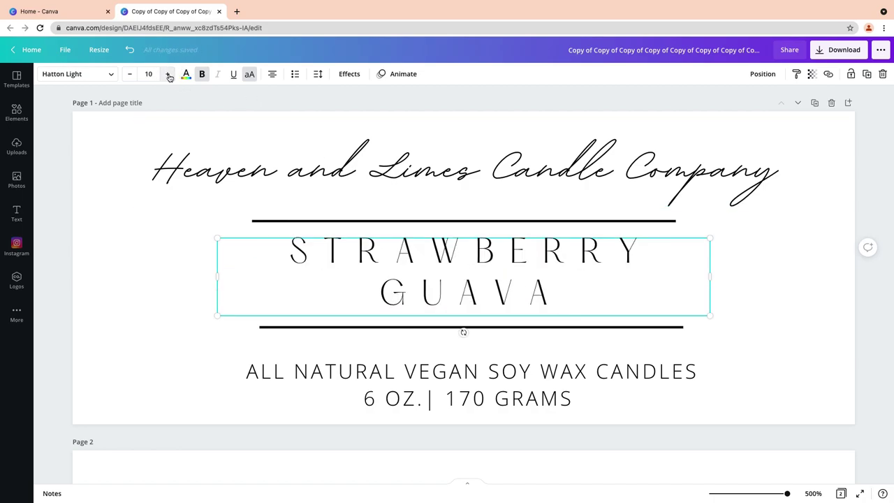
{"action": "left_click", "coordinate": [105, 165]}
{"action": "left_click", "coordinate": [457, 290]}
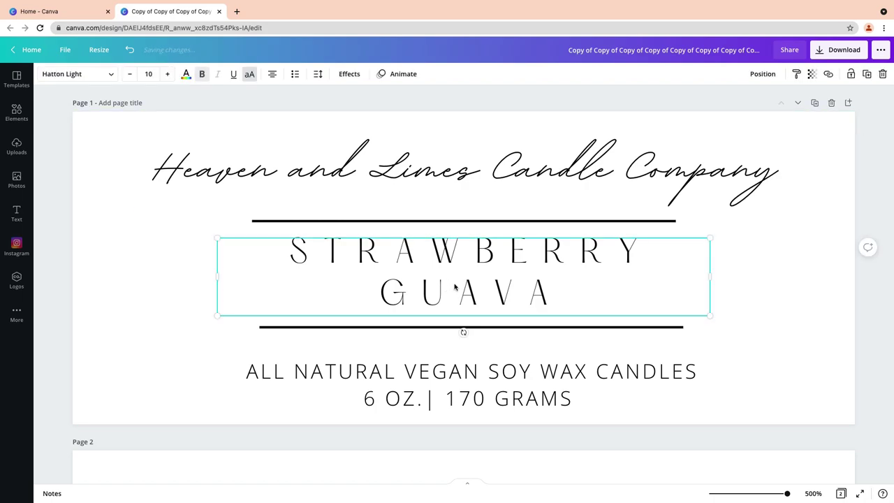
{"action": "left_click_drag", "start_coordinate": [214, 273], "coordinate": [133, 265]}
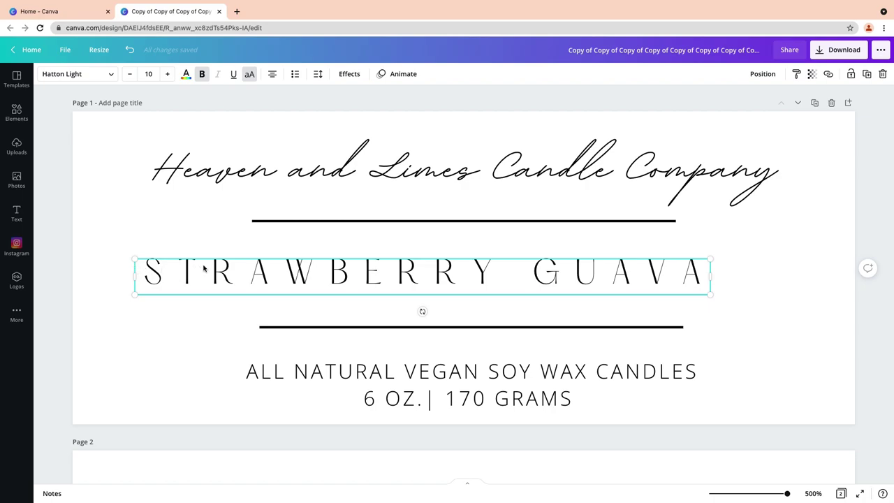
{"action": "left_click_drag", "start_coordinate": [133, 276], "coordinate": [139, 275]}
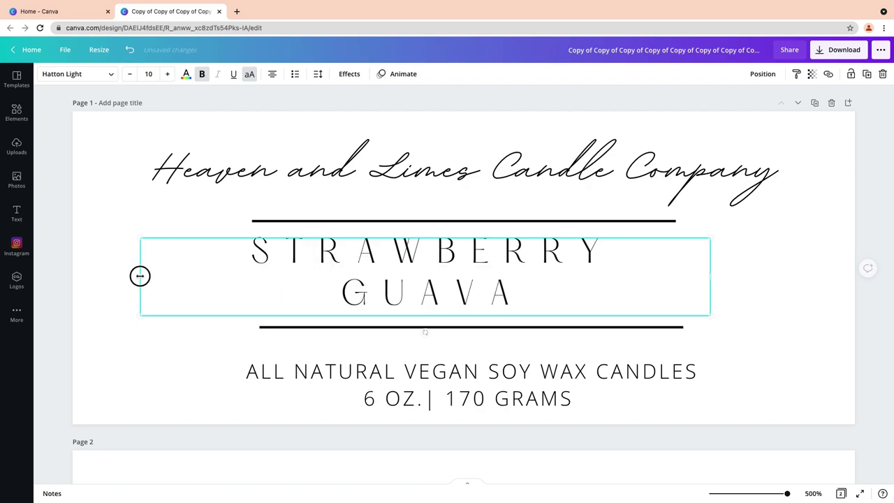
{"action": "left_click_drag", "start_coordinate": [257, 280], "coordinate": [296, 277]}
{"action": "left_click_drag", "start_coordinate": [181, 311], "coordinate": [214, 308]}
{"action": "left_click_drag", "start_coordinate": [478, 265], "coordinate": [466, 268]}
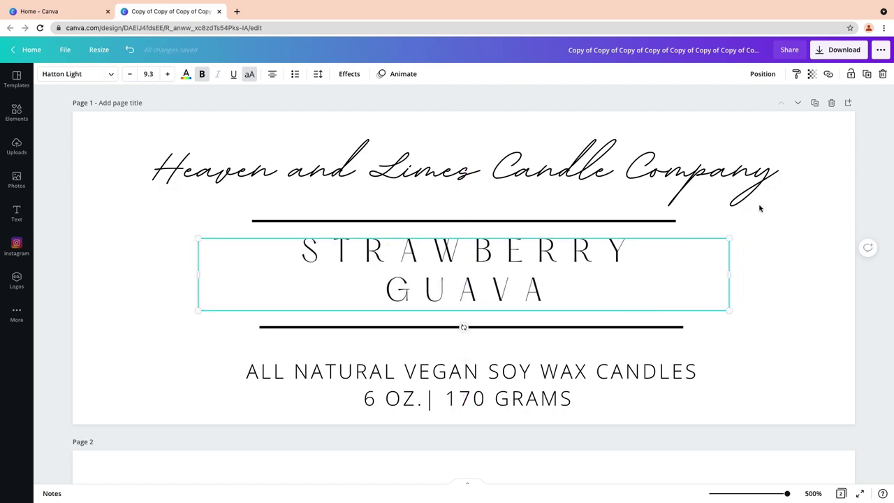
Download the label as transparent-background PNGs and extract the zip
{"action": "left_click", "coordinate": [842, 52]}
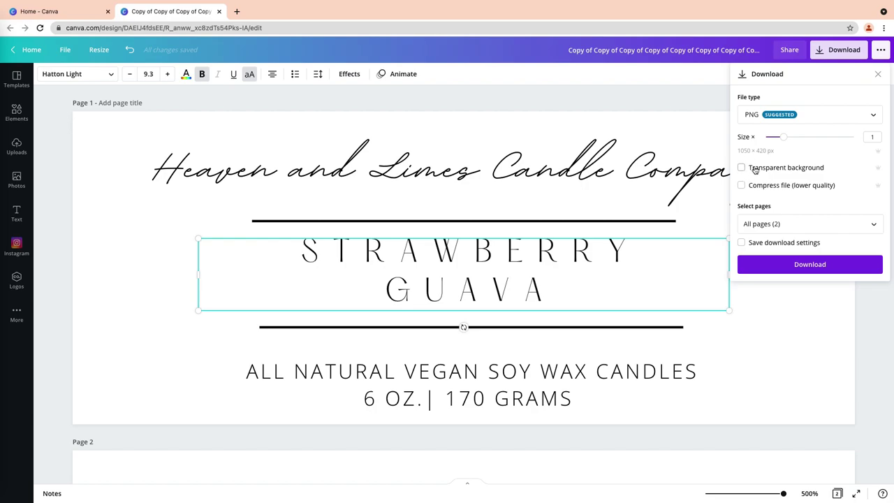
{"action": "left_click", "coordinate": [742, 168]}
{"action": "left_click", "coordinate": [810, 264]}
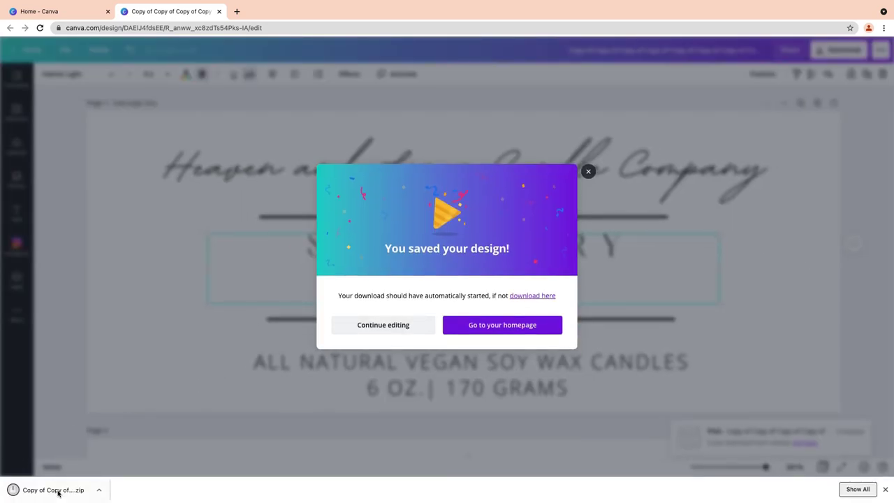
{"action": "left_click", "coordinate": [58, 491]}
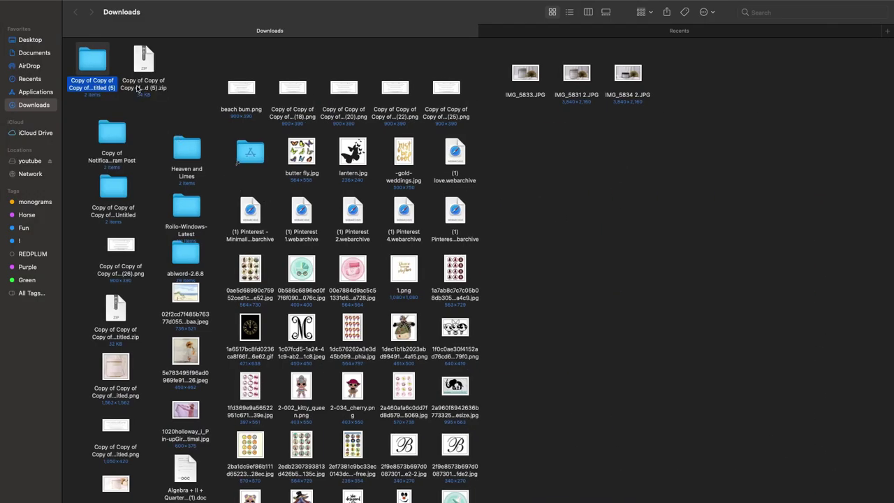
Open 1.png from the extracted label folder in Preview and add it to Photos
{"action": "right_click", "coordinate": [104, 64]}
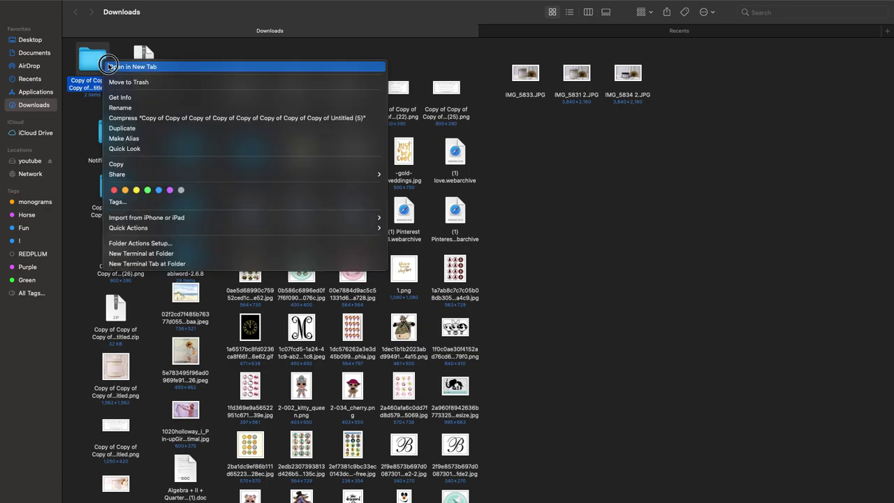
{"action": "left_click", "coordinate": [108, 67]}
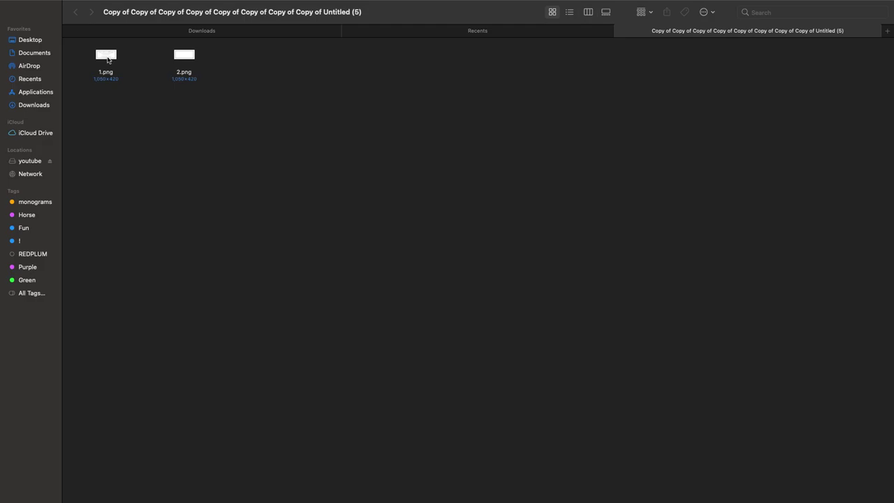
{"action": "right_click", "coordinate": [108, 60]}
{"action": "left_click", "coordinate": [119, 63]}
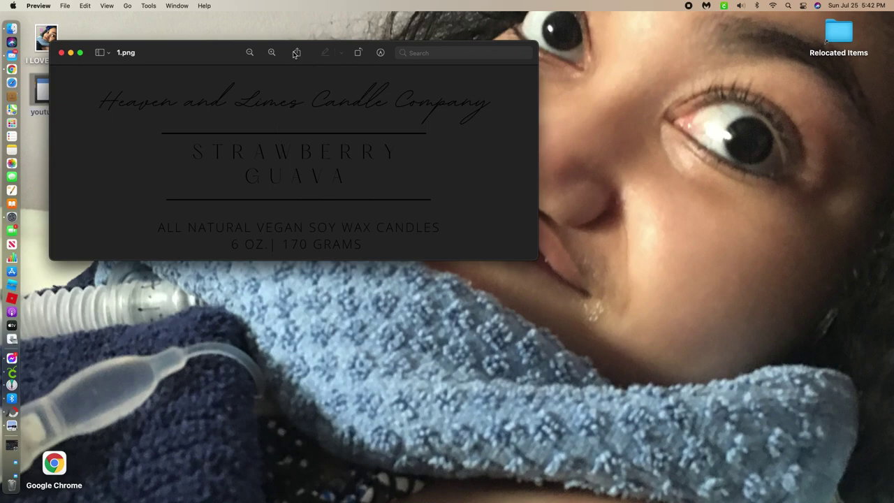
{"action": "left_click", "coordinate": [297, 53]}
{"action": "left_click", "coordinate": [318, 69]}
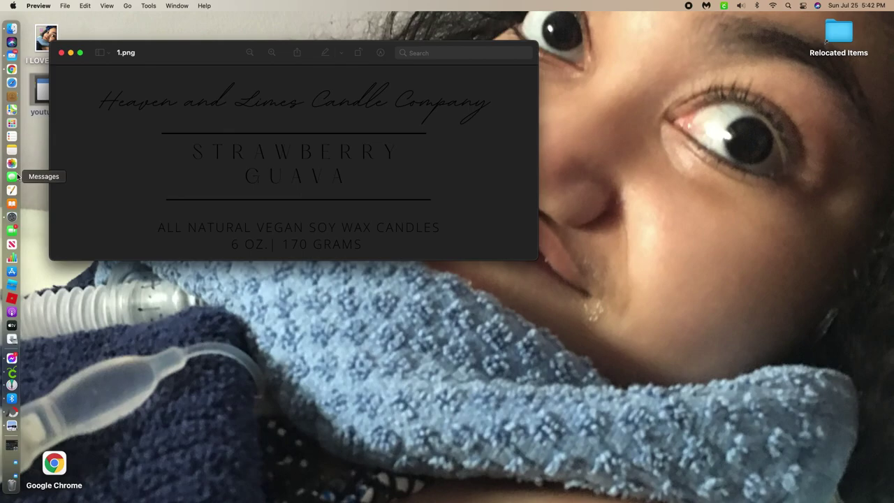
Switch Spaces back to the Chrome window showing Canva
{"action": "key", "text": "ctrl+Right"}
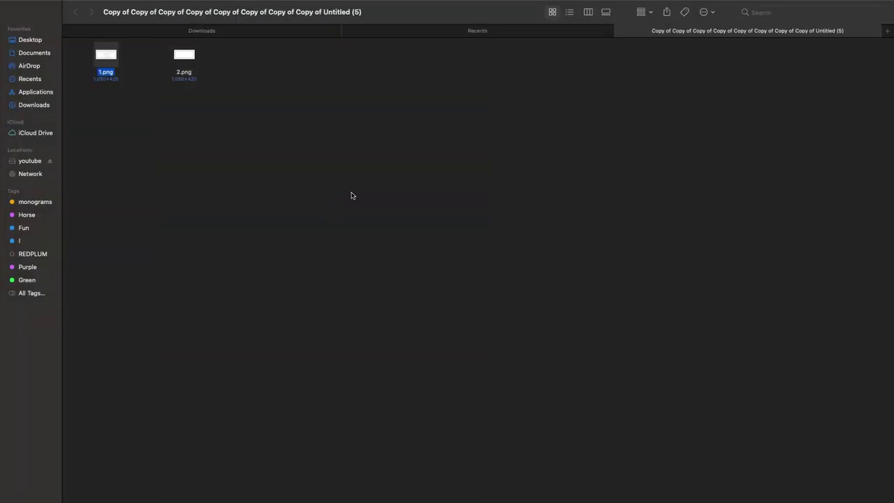
{"action": "key", "text": "ctrl+Left"}
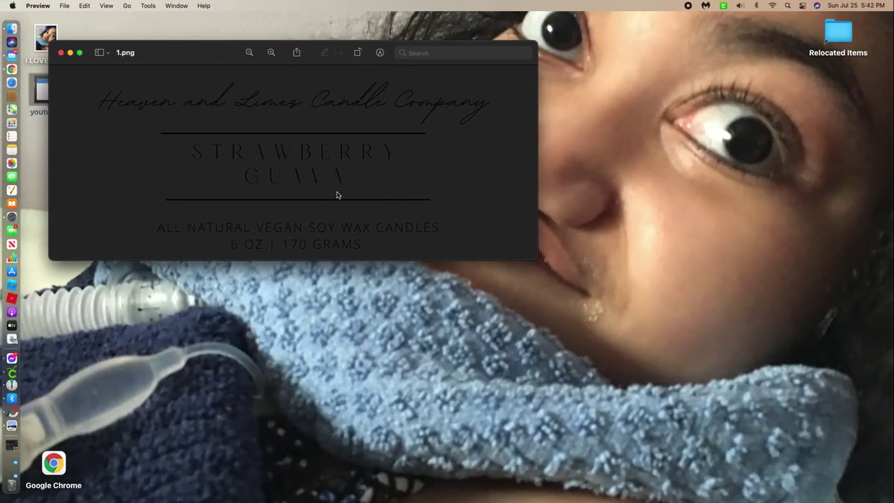
{"action": "key", "text": "ctrl+Right"}
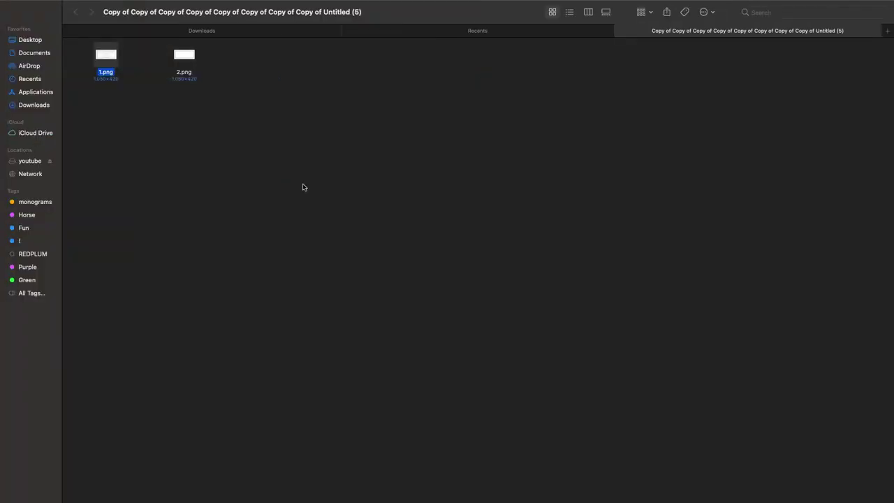
{"action": "key", "text": "ctrl+Right"}
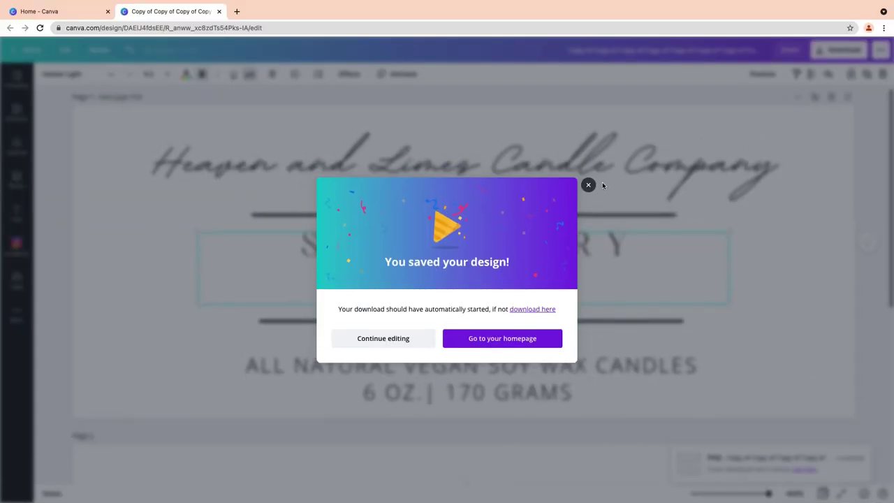
Dismiss the 'You saved your design!' message and open the candle tin mockup design
{"action": "left_click", "coordinate": [589, 185]}
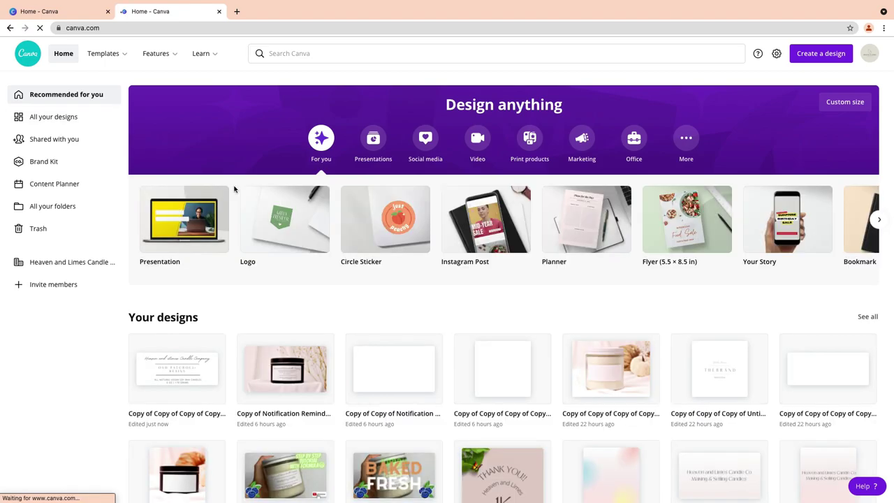
{"action": "scroll", "coordinate": [361, 328], "scroll_direction": "down", "scroll_amount": 1}
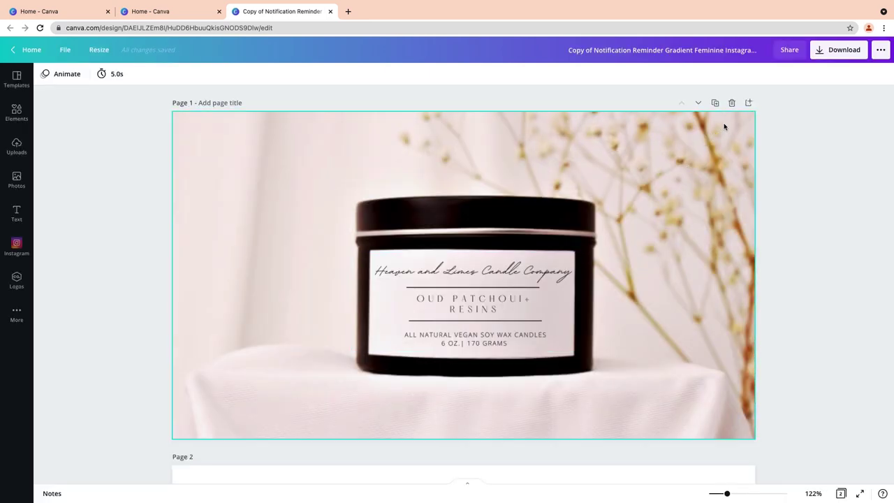
Delete the old candle photo page and upload IMG_5834 2.JPG from Recents
{"action": "left_click", "coordinate": [731, 103]}
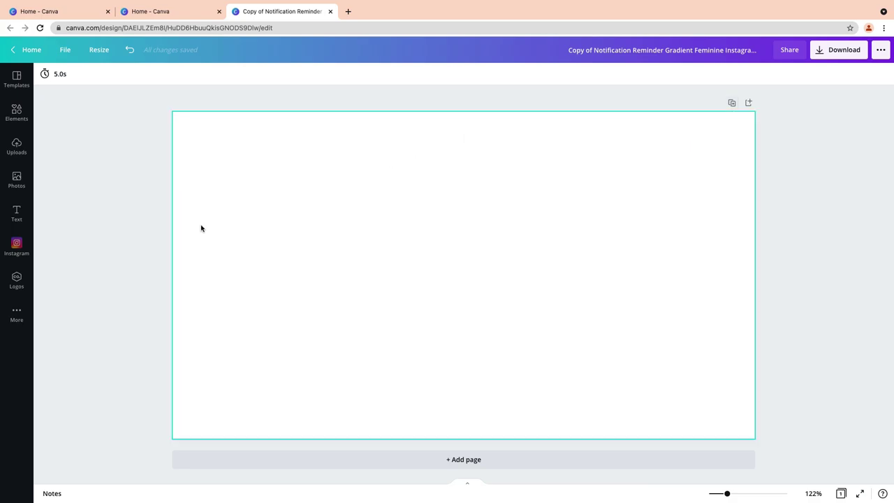
{"action": "left_click", "coordinate": [16, 149]}
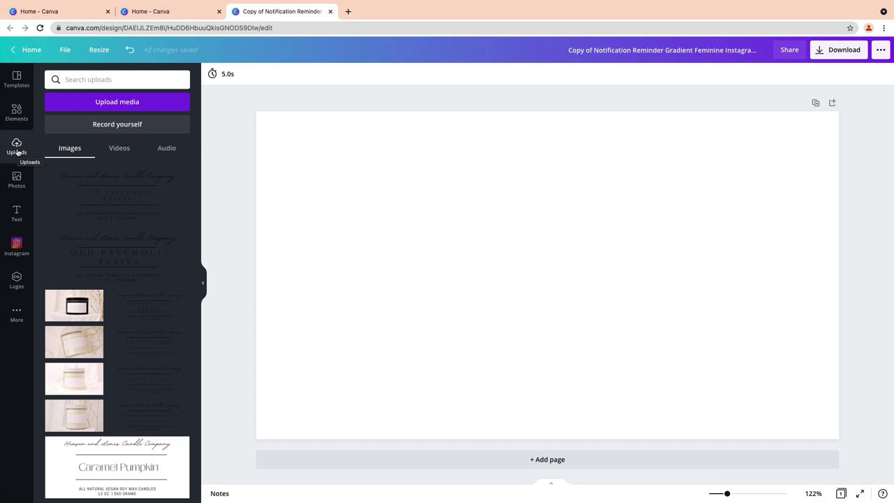
{"action": "left_click", "coordinate": [115, 103]}
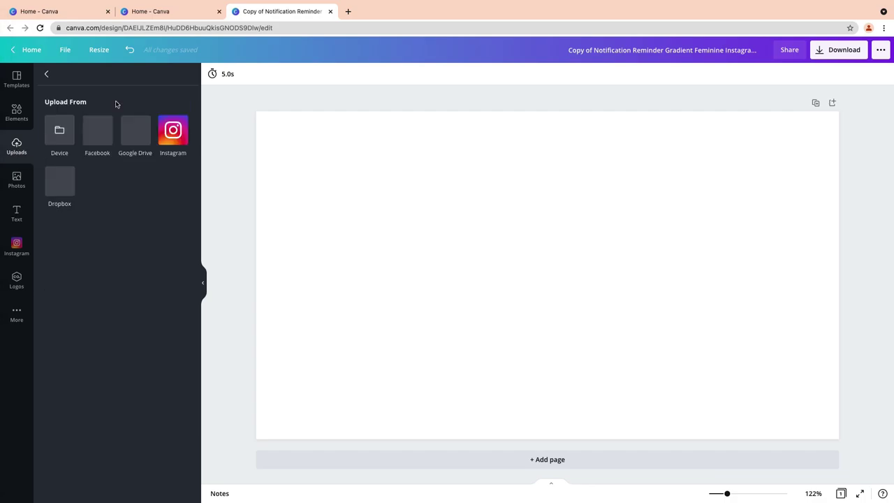
{"action": "left_click", "coordinate": [53, 129]}
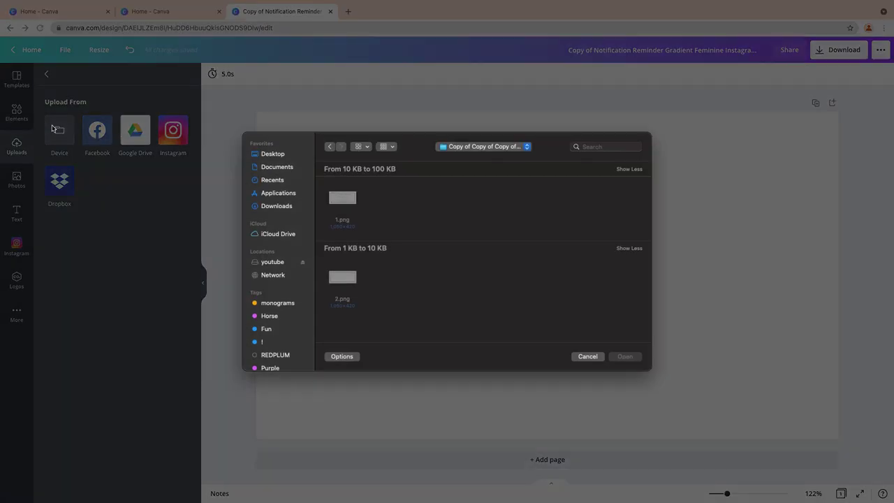
{"action": "left_click", "coordinate": [271, 181]}
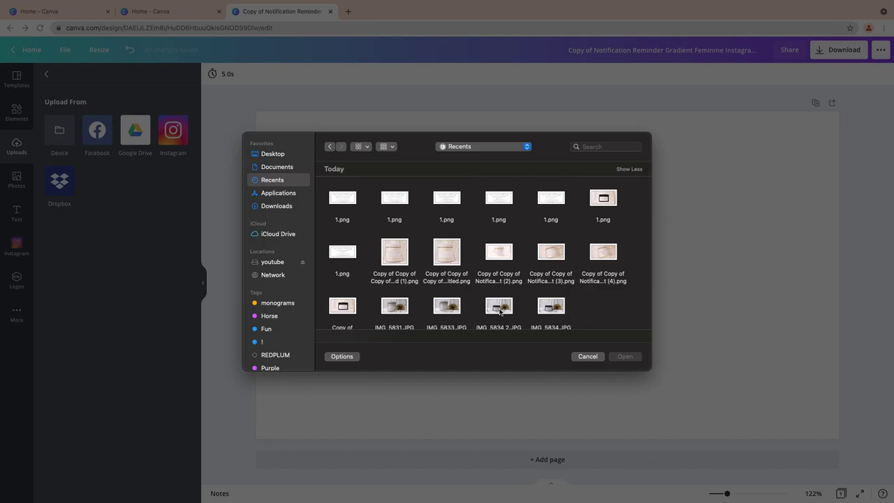
{"action": "left_click", "coordinate": [499, 307]}
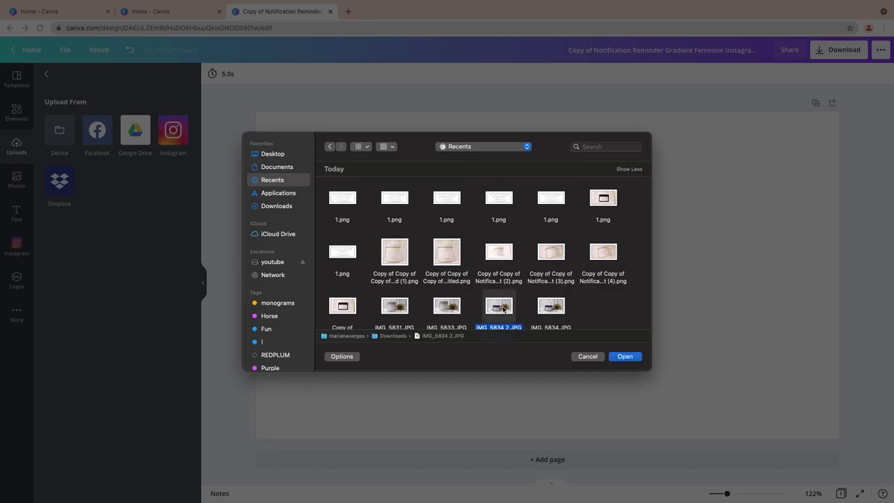
{"action": "left_click", "coordinate": [628, 357]}
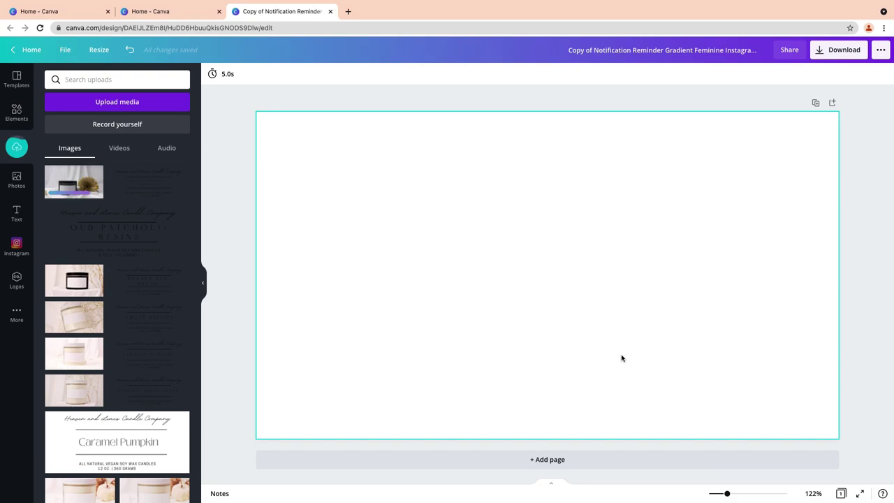
Place the blank-label tin photo on the page and stretch it to all four edges
{"action": "left_click_drag", "start_coordinate": [66, 183], "coordinate": [364, 188]}
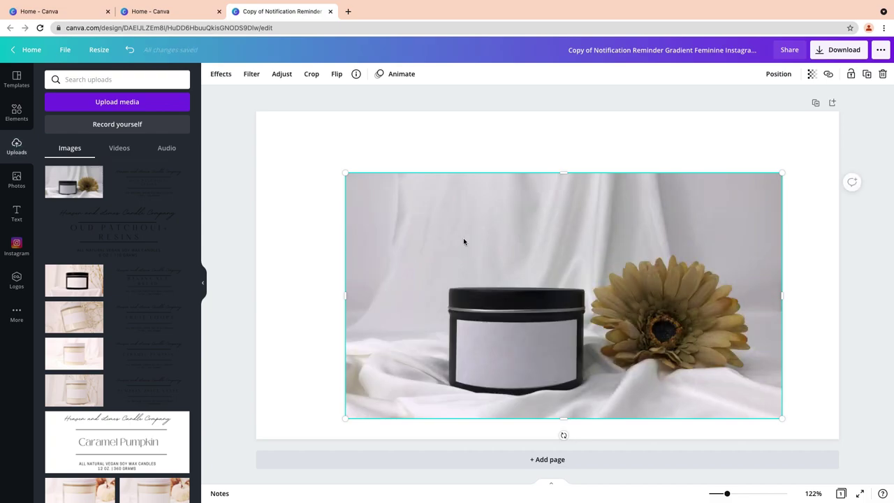
{"action": "left_click_drag", "start_coordinate": [565, 172], "coordinate": [538, 111]}
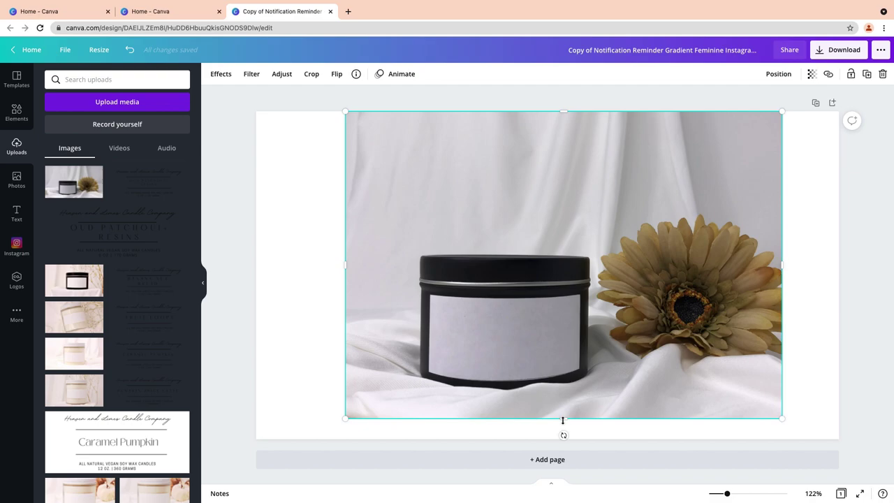
{"action": "left_click_drag", "start_coordinate": [563, 420], "coordinate": [563, 439]}
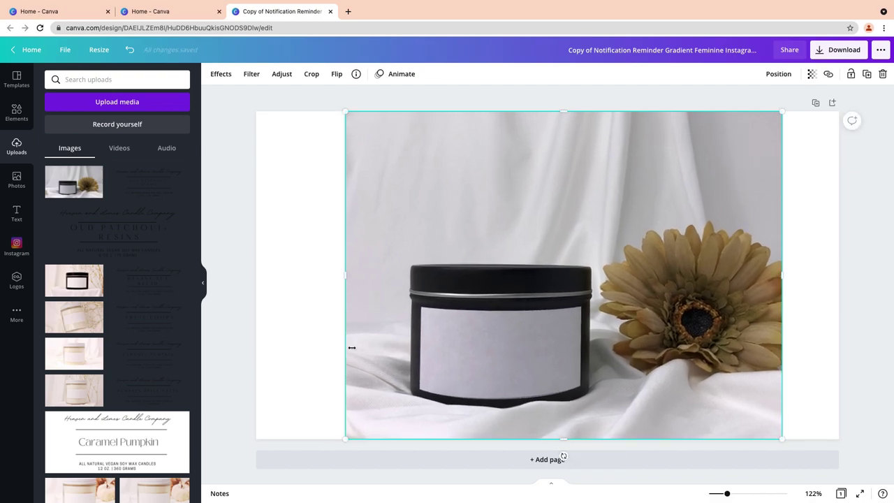
{"action": "left_click_drag", "start_coordinate": [342, 276], "coordinate": [256, 275]}
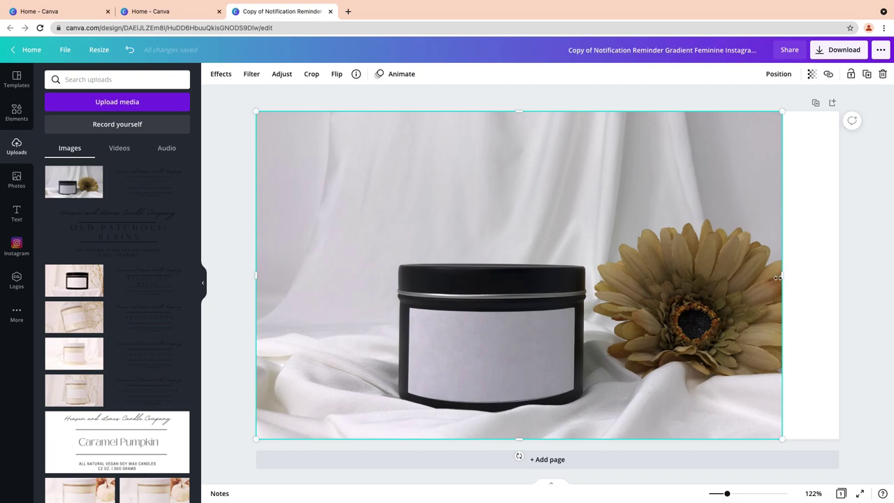
{"action": "left_click_drag", "start_coordinate": [778, 277], "coordinate": [839, 272]}
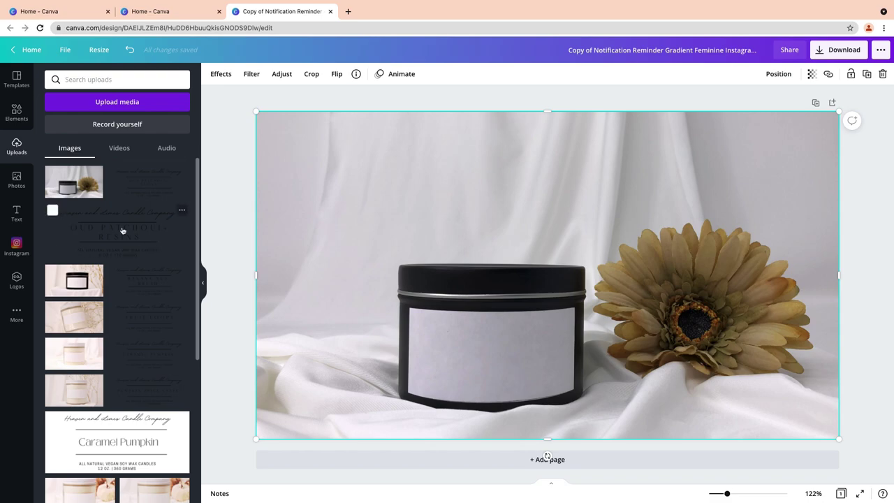
Find the Strawberry Guava 1.png in Recents using Quick Look, then upload it
{"action": "left_click", "coordinate": [122, 103]}
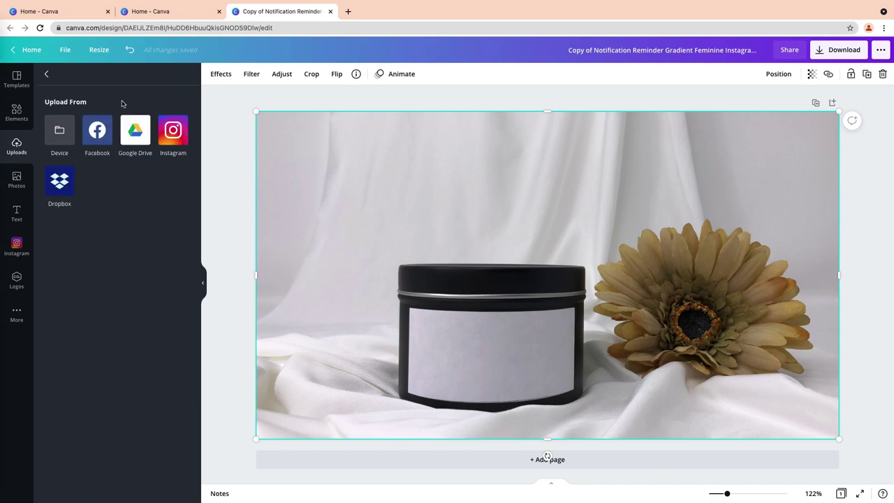
{"action": "left_click", "coordinate": [66, 128]}
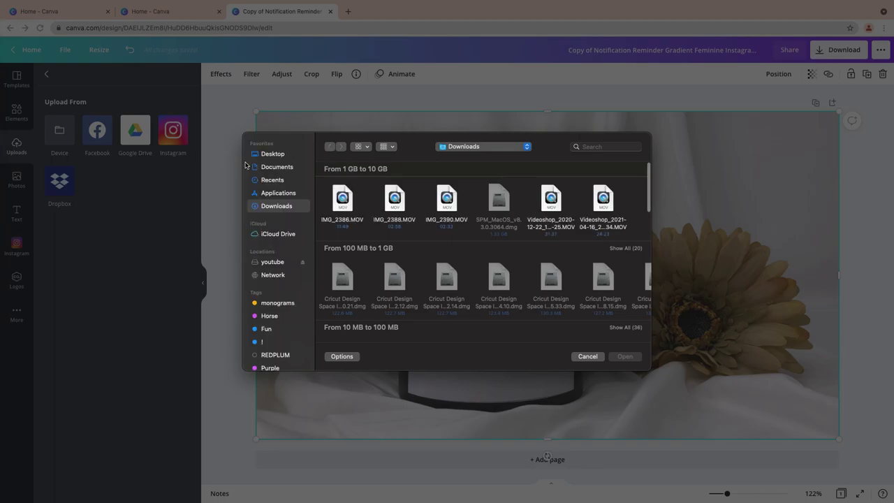
{"action": "left_click", "coordinate": [276, 181]}
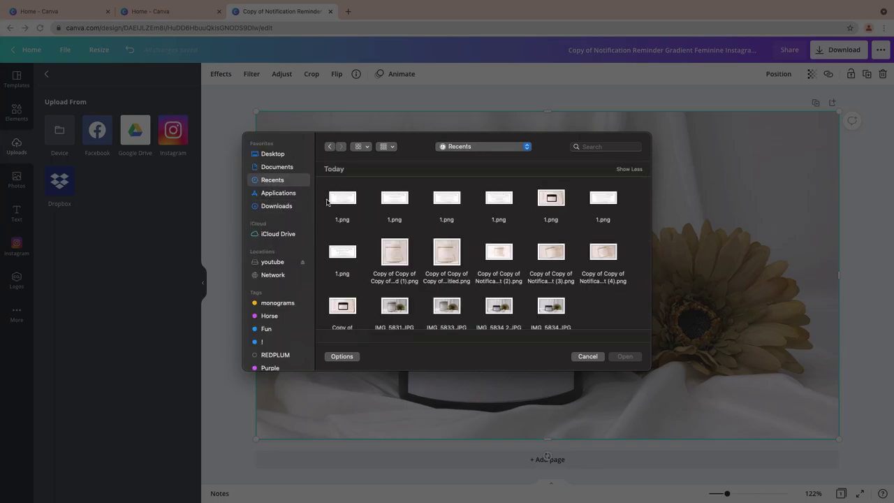
{"action": "right_click", "coordinate": [341, 199]}
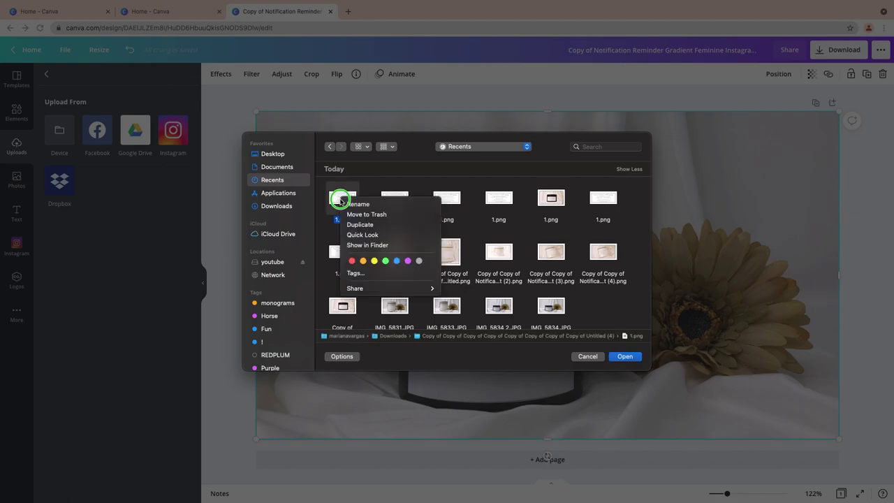
{"action": "left_click", "coordinate": [354, 234]}
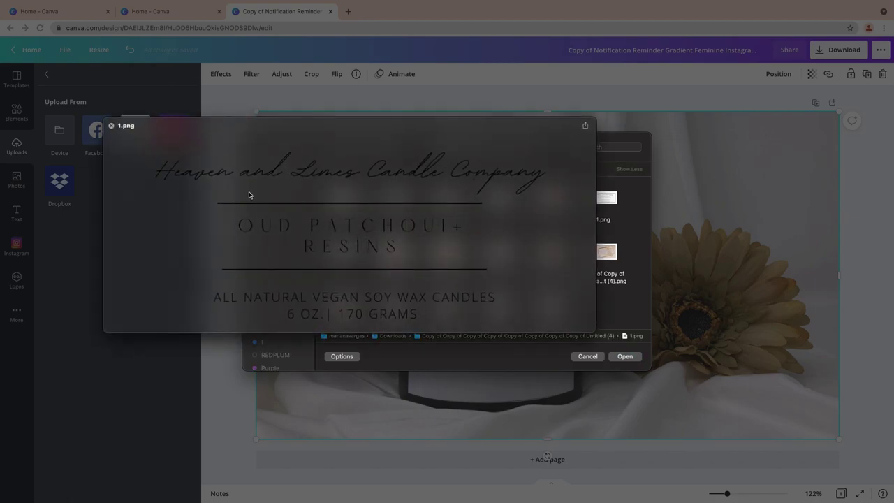
{"action": "left_click_drag", "start_coordinate": [317, 146], "coordinate": [293, 262]}
{"action": "left_click", "coordinate": [394, 201]}
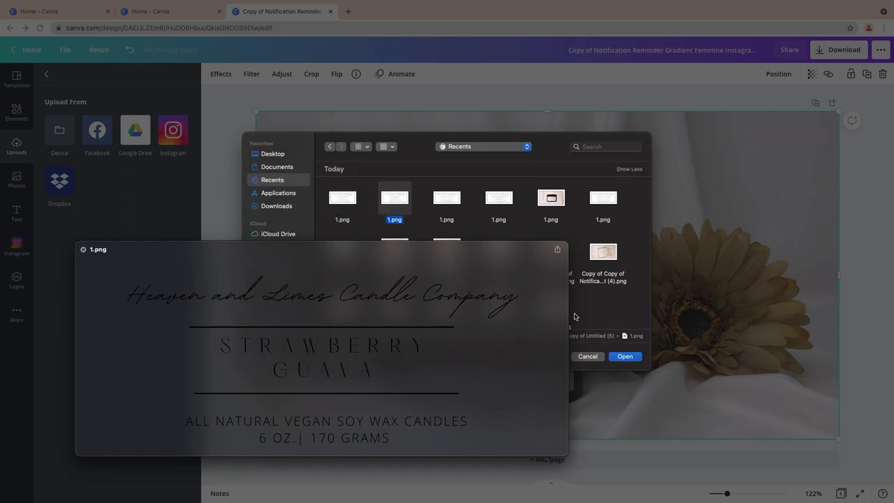
{"action": "left_click", "coordinate": [625, 357]}
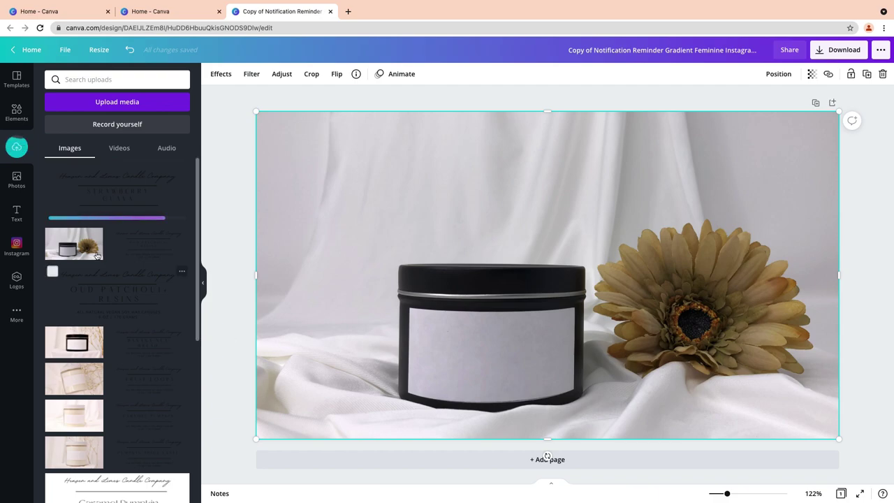
Drop the STRAWBERRY GUAVA label onto the photo, shrink it and fit it over the tin's blank label
{"action": "left_click_drag", "start_coordinate": [91, 195], "coordinate": [143, 260]}
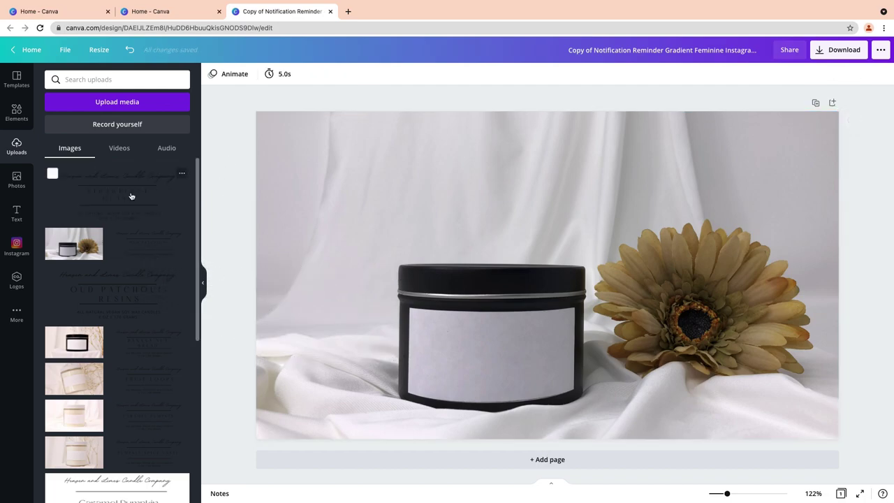
{"action": "left_click_drag", "start_coordinate": [139, 195], "coordinate": [296, 249]}
{"action": "left_click_drag", "start_coordinate": [135, 200], "coordinate": [392, 322]}
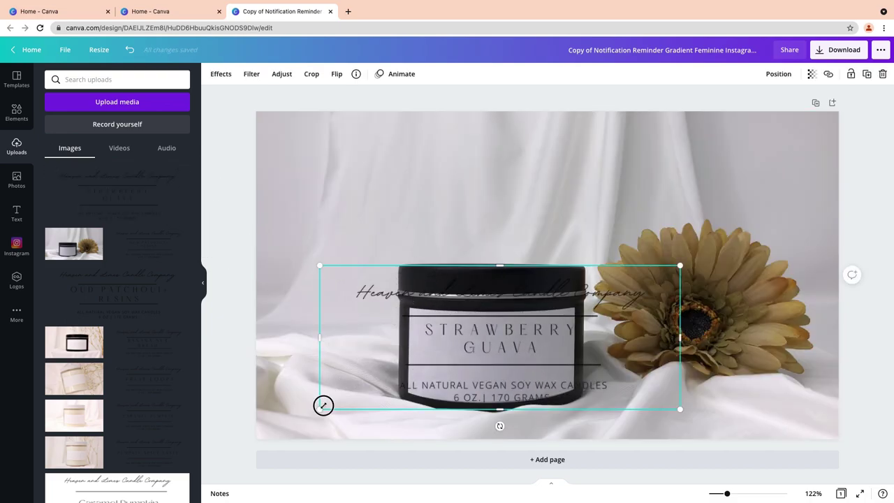
{"action": "left_click_drag", "start_coordinate": [323, 405], "coordinate": [475, 325]}
{"action": "left_click_drag", "start_coordinate": [590, 304], "coordinate": [501, 355]}
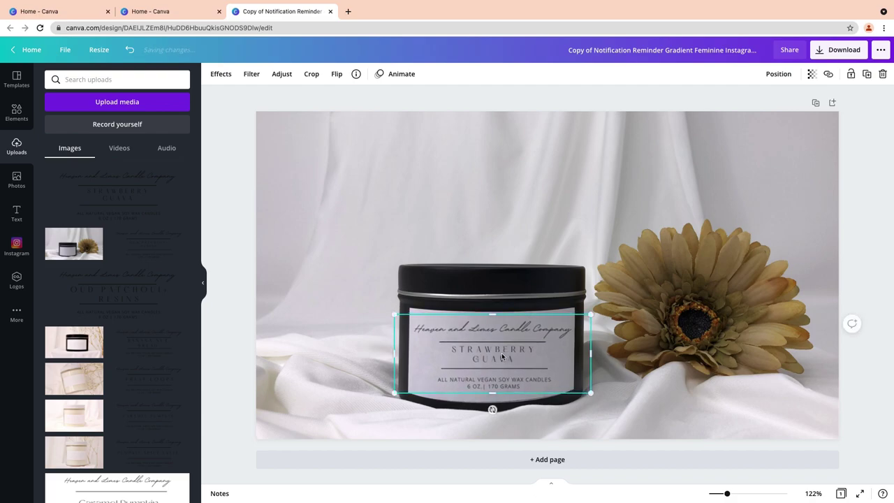
{"action": "left_click", "coordinate": [234, 282]}
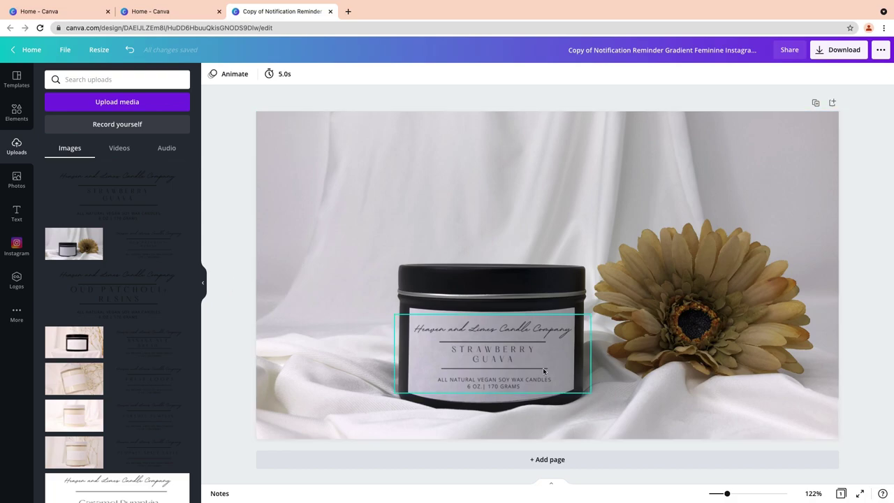
Download the candle mockup as a 1024 × 576 px PNG file
{"action": "left_click", "coordinate": [848, 51]}
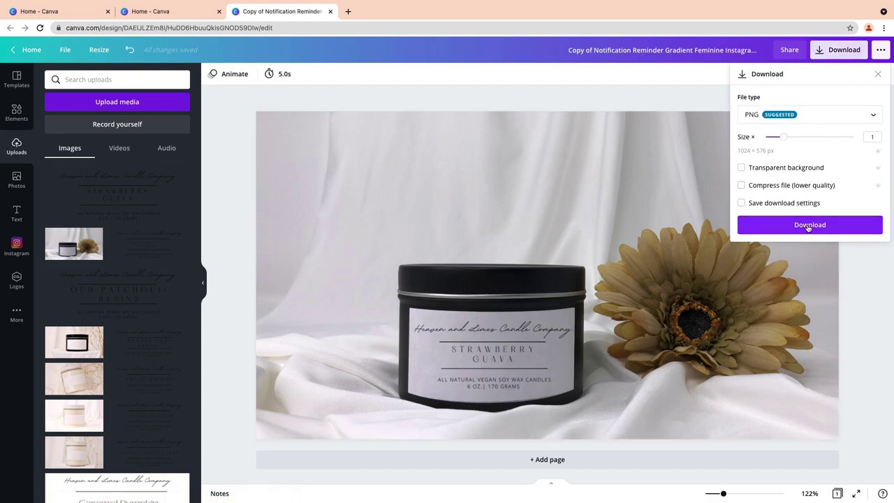
{"action": "left_click", "coordinate": [806, 225]}
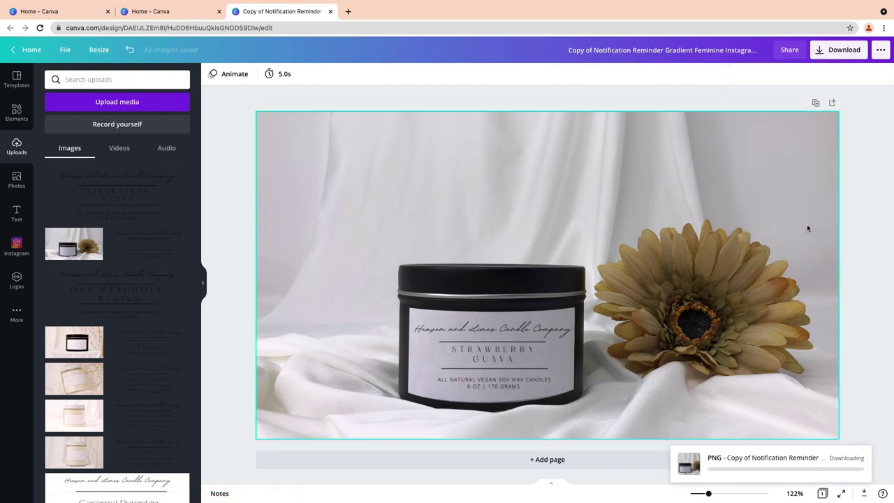